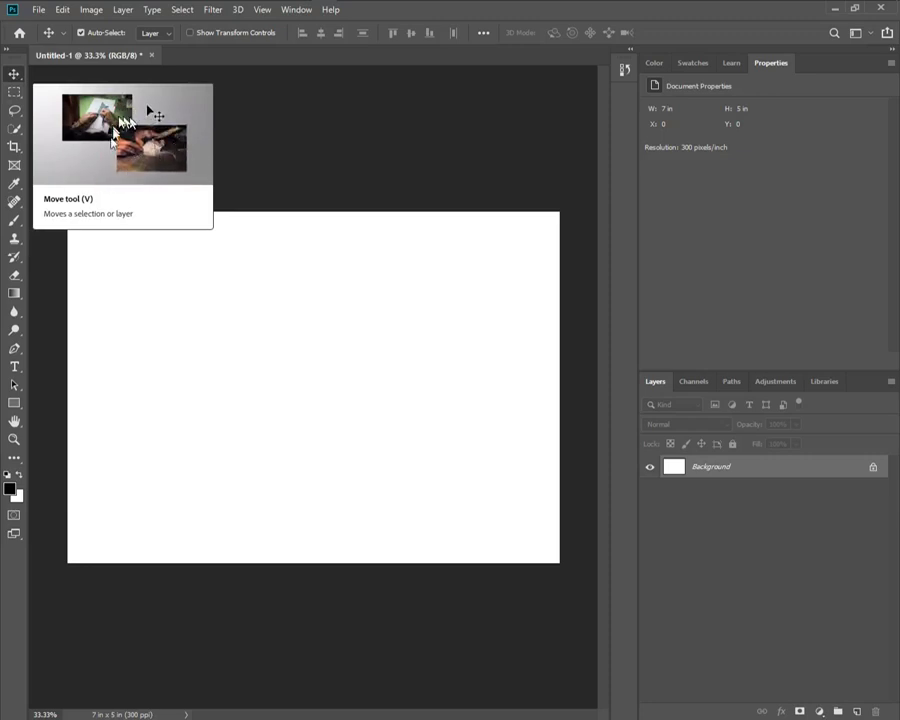
pyautogui.rightClick(15, 72)
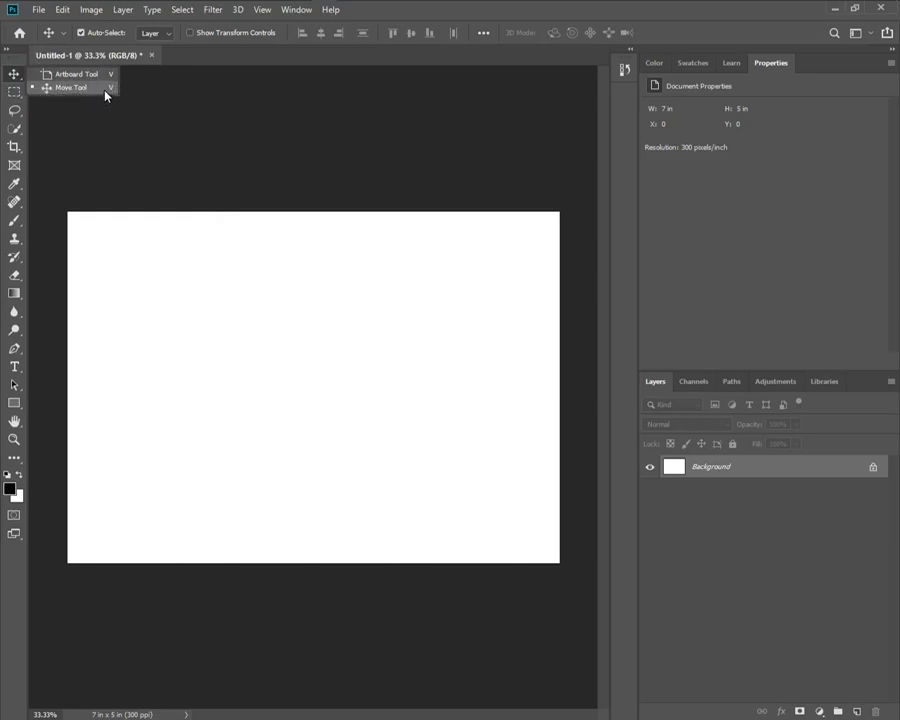
pyautogui.click(105, 91)
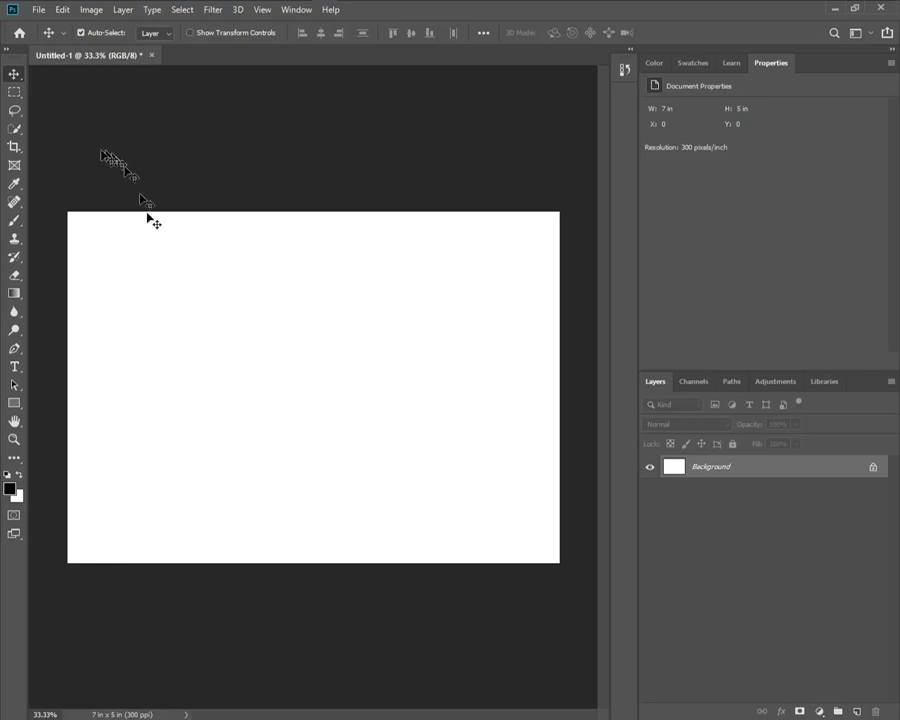
pyautogui.rightClick(14, 73)
pyautogui.click(42, 88)
pyautogui.moveTo(283, 450); pyautogui.dragTo(218, 393)
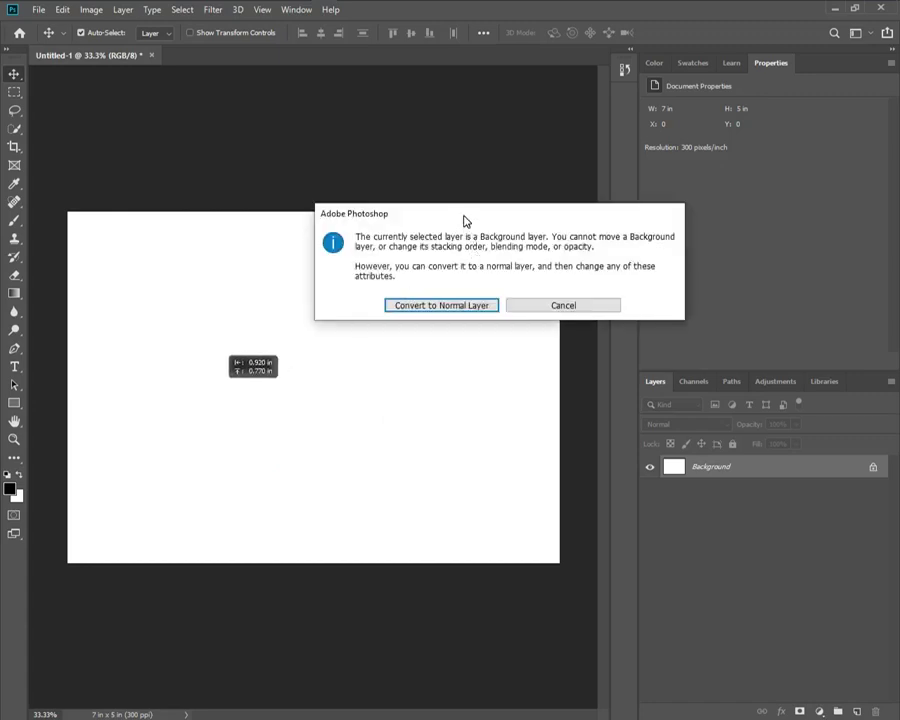
pyautogui.moveTo(462, 221); pyautogui.dragTo(301, 342)
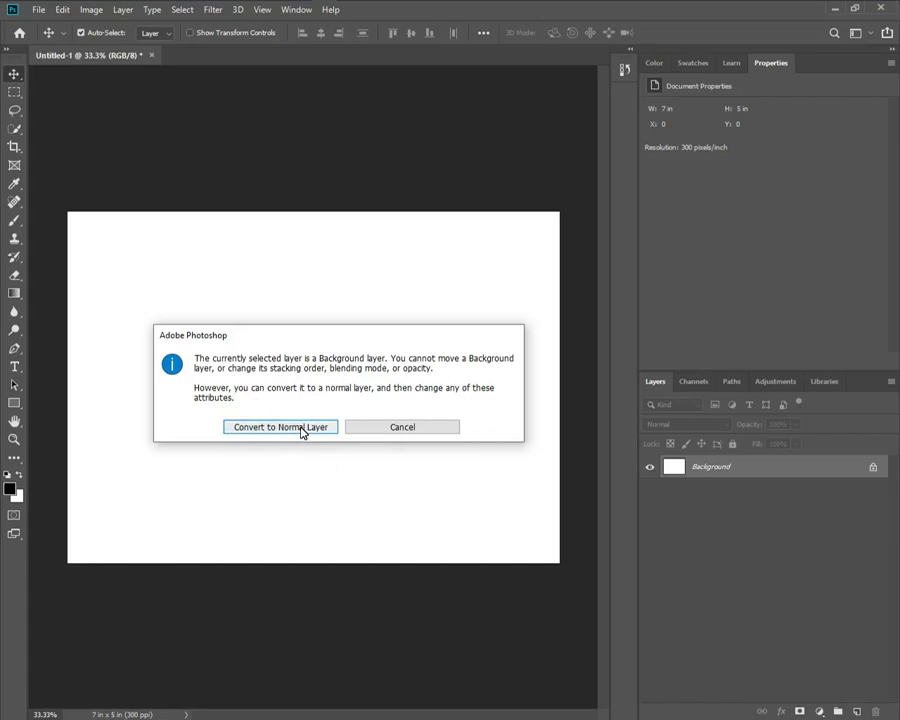
pyautogui.click(396, 426)
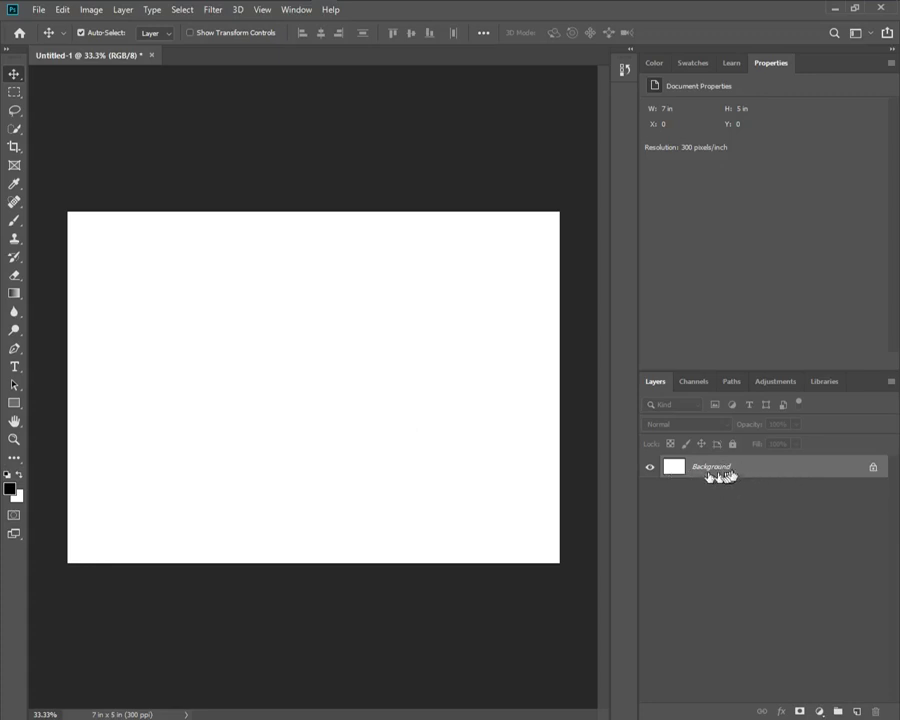
# Unlock the Background into Layer 0, shift it off-canvas, then return it to 0 in, 0 in
pyautogui.moveTo(695, 474); pyautogui.dragTo(853, 477)
pyautogui.click(872, 470)
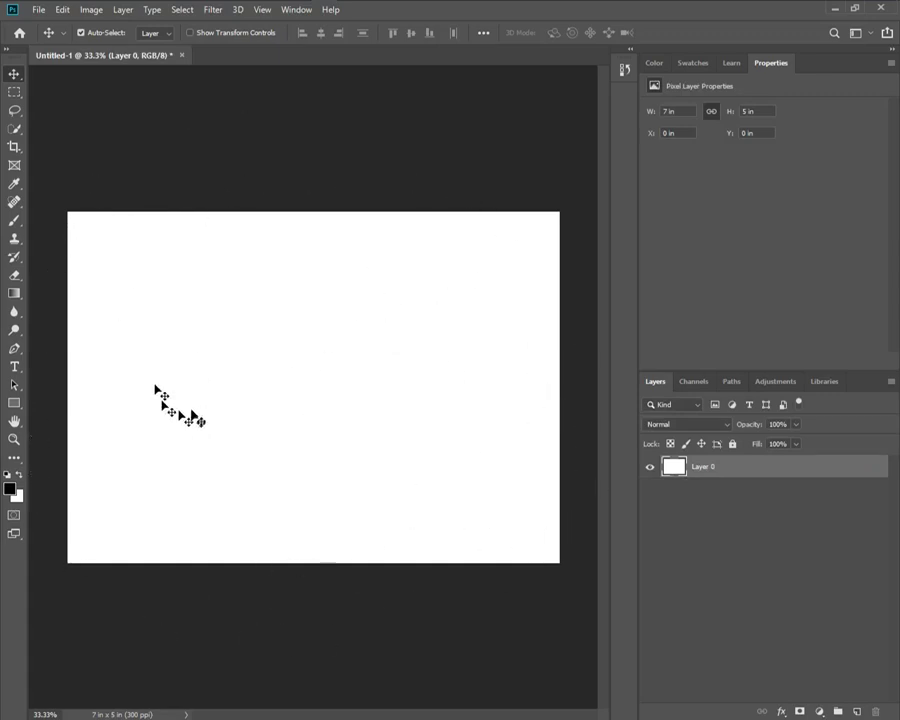
pyautogui.moveTo(340, 421); pyautogui.dragTo(163, 333)
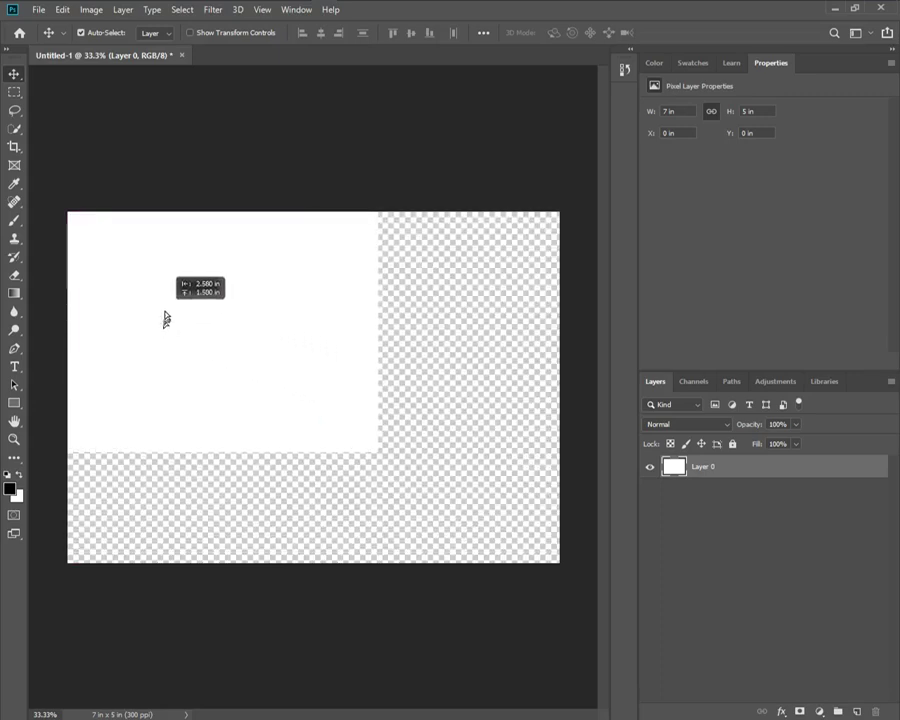
pyautogui.moveTo(163, 333); pyautogui.dragTo(172, 323)
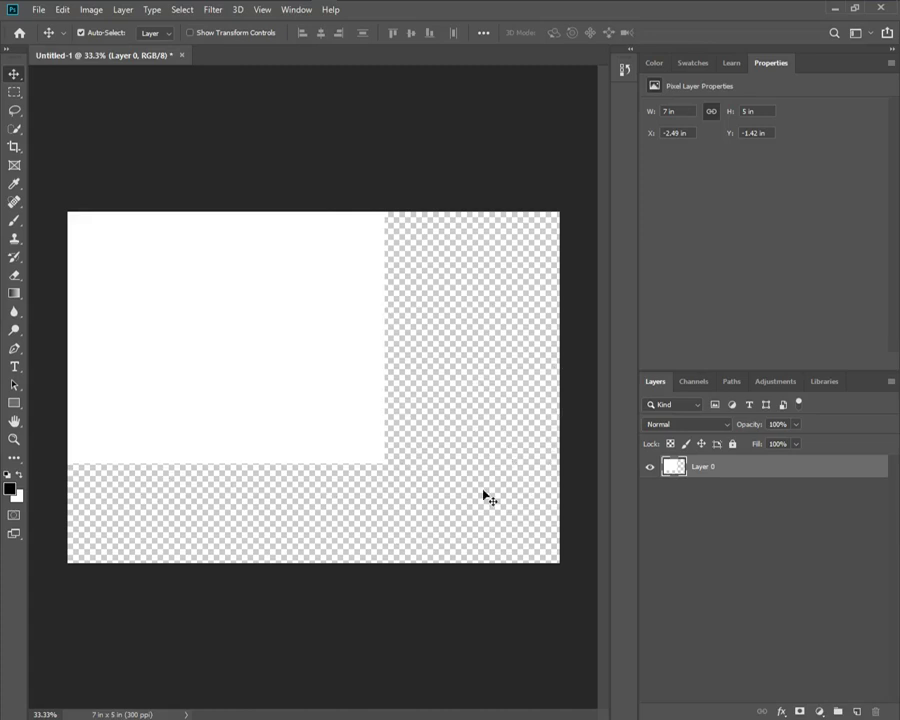
pyautogui.moveTo(150, 265); pyautogui.dragTo(321, 376)
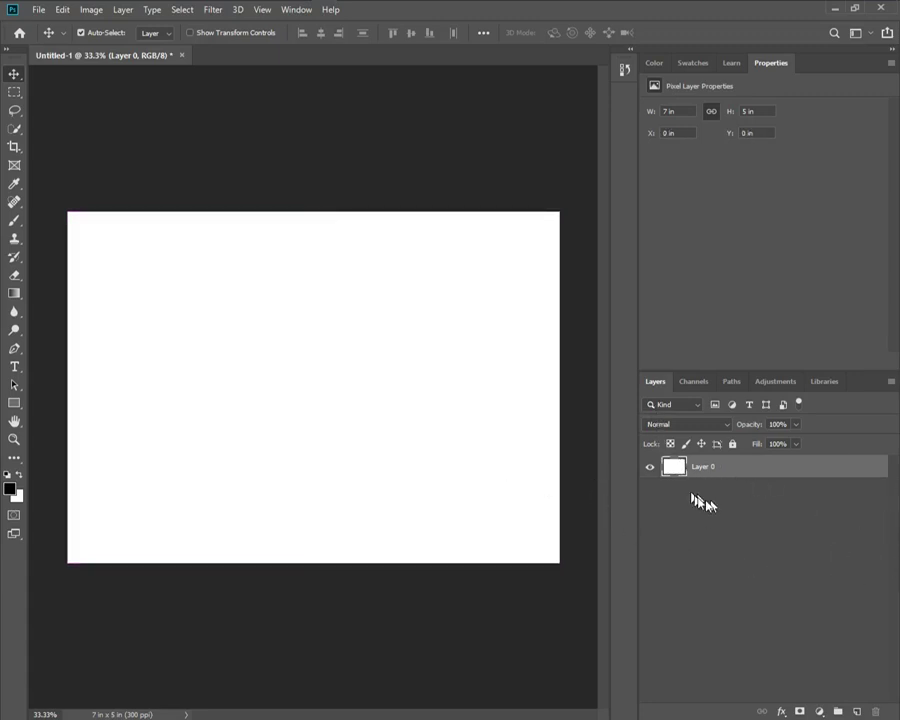
# Draw a 1050 x 717 px rectangle across the canvas middle and fill it dark blue
pyautogui.click(14, 404)
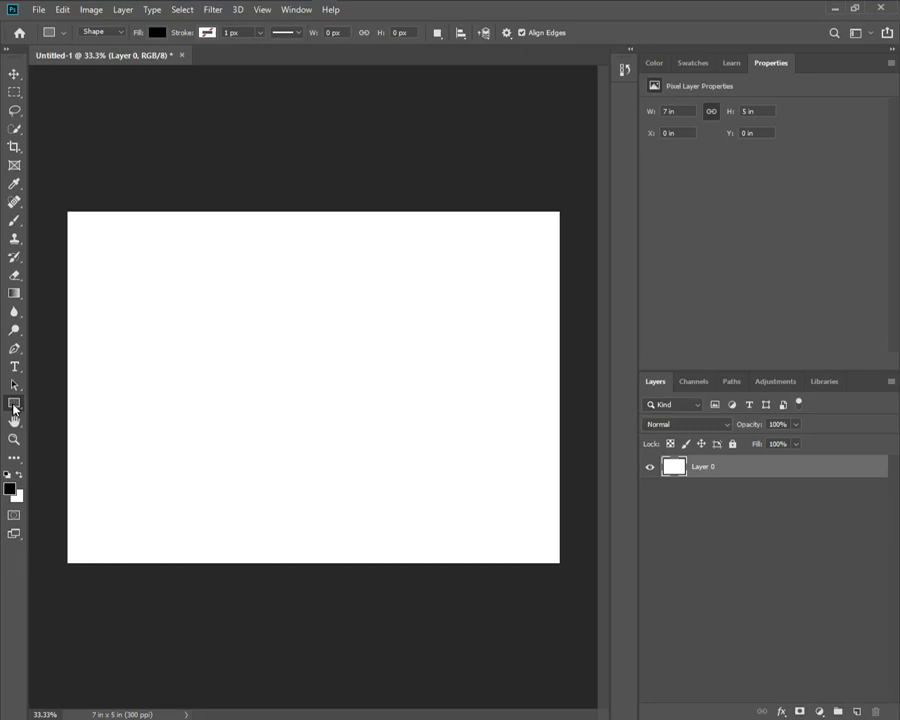
pyautogui.click(18, 405)
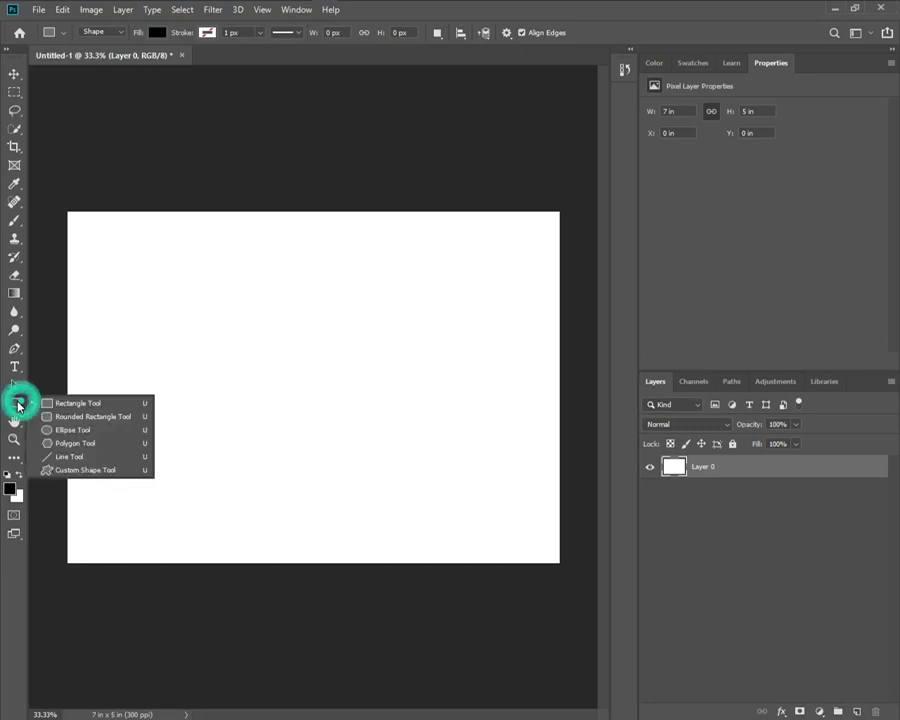
pyautogui.click(45, 401)
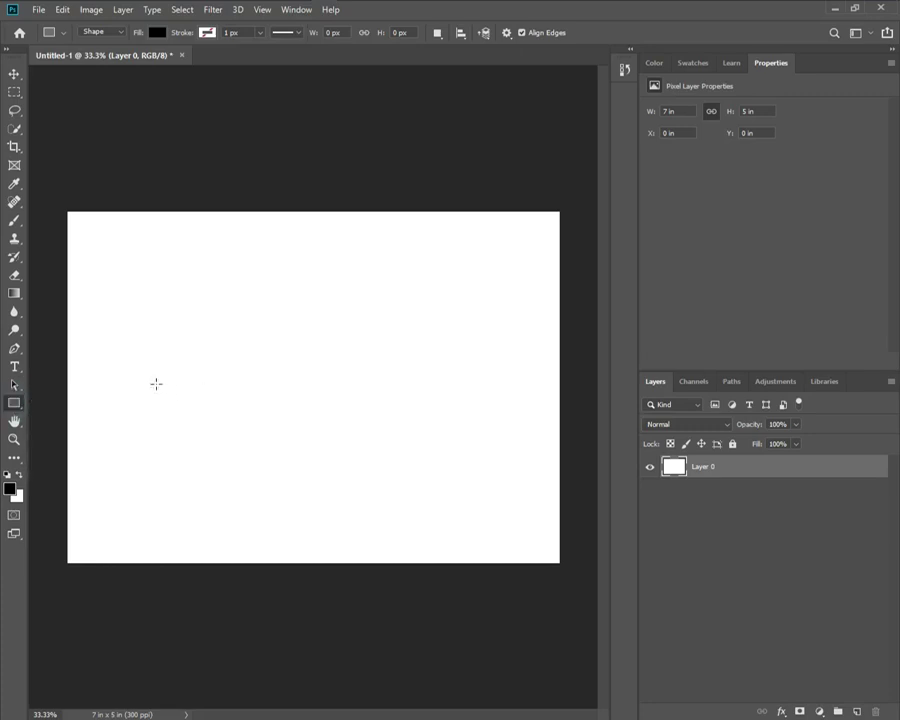
pyautogui.moveTo(201, 312)
pyautogui.mouseDown()
pyautogui.moveTo(312, 314)
pyautogui.moveTo(428, 444)
pyautogui.moveTo(447, 481)
pyautogui.mouseUp()
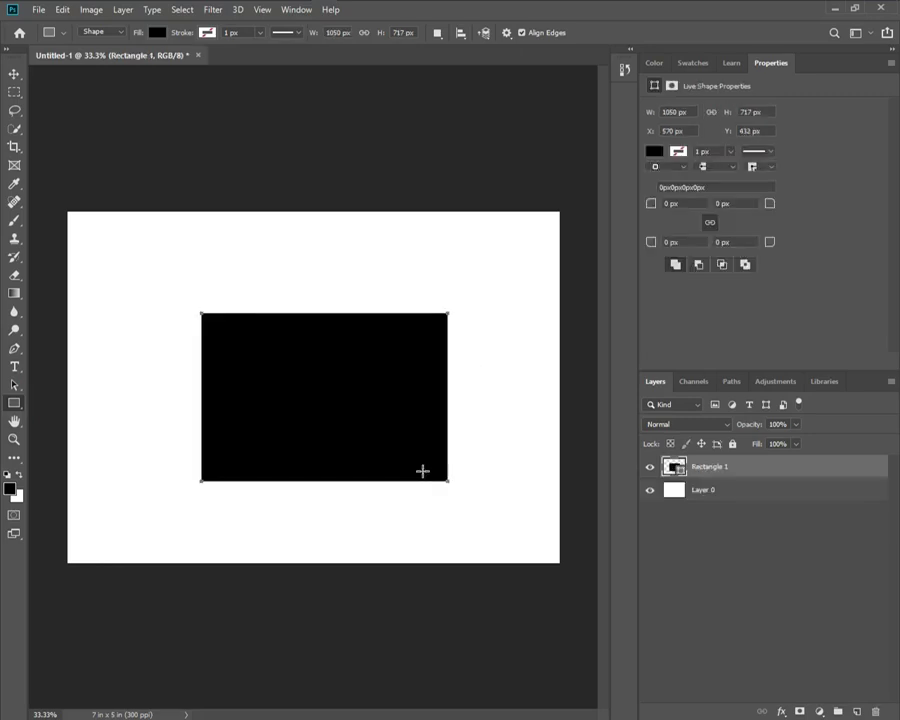
pyautogui.click(157, 32)
pyautogui.click(173, 208)
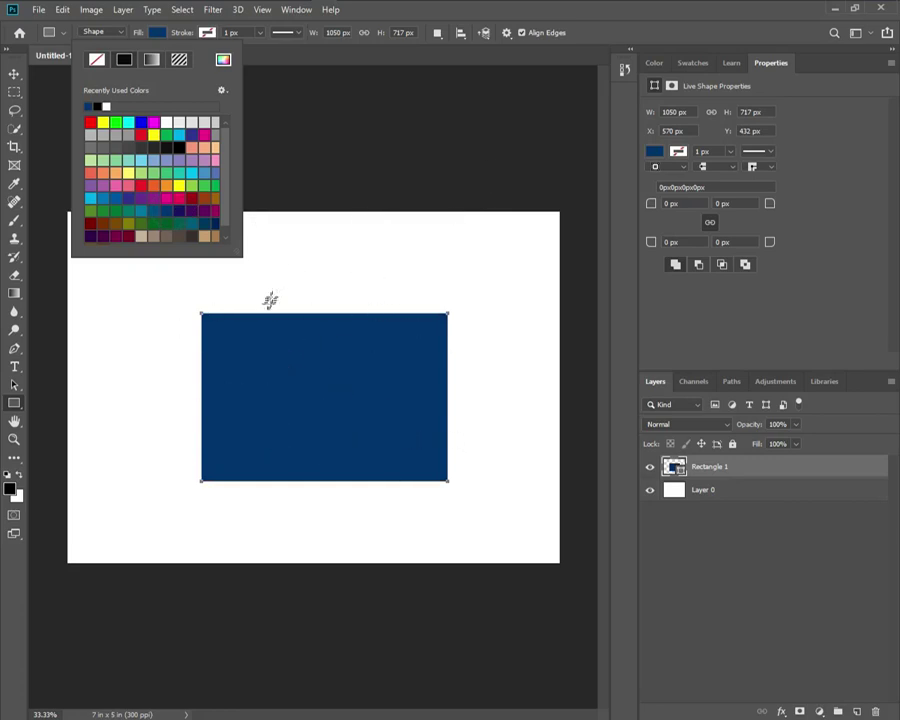
pyautogui.click(14, 75)
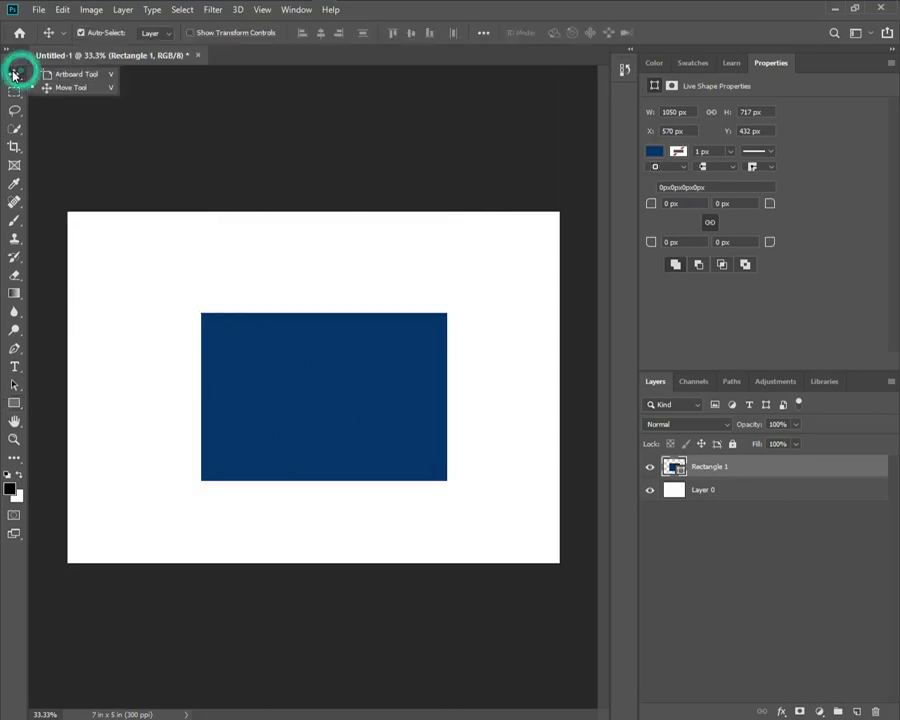
# Nudge the blue rectangle up to Y 392 px, leaving Rectangle 1's layer order unchanged
pyautogui.click(58, 90)
pyautogui.moveTo(272, 390)
pyautogui.mouseDown()
pyautogui.moveTo(245, 362)
pyautogui.moveTo(282, 377)
pyautogui.moveTo(276, 384)
pyautogui.mouseUp()
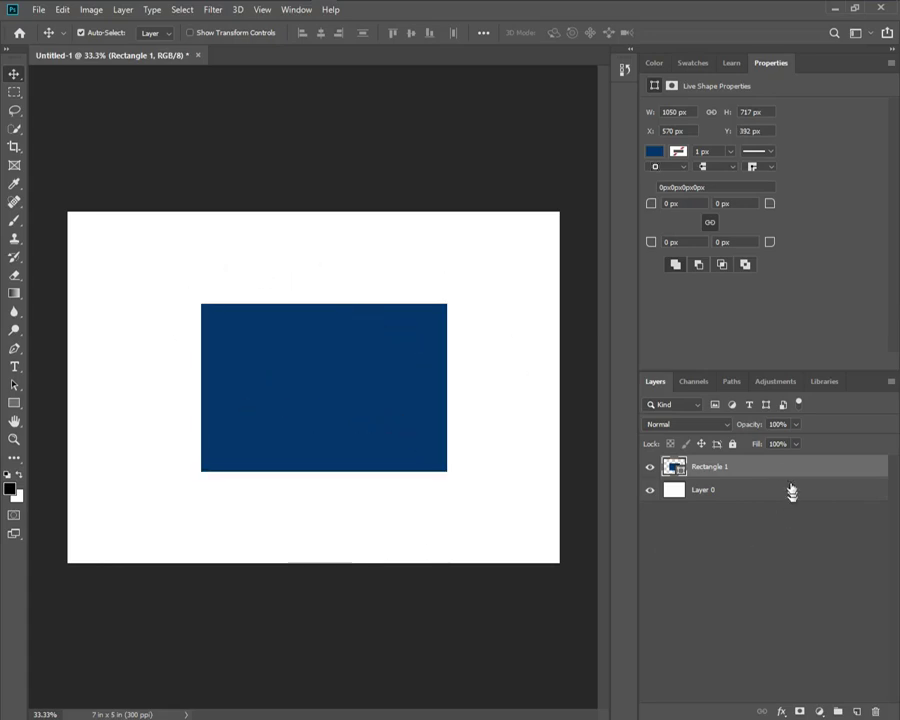
pyautogui.moveTo(712, 468)
pyautogui.mouseDown()
pyautogui.moveTo(728, 482)
pyautogui.moveTo(677, 468)
pyautogui.mouseUp()
pyautogui.moveTo(665, 503); pyautogui.dragTo(711, 499)
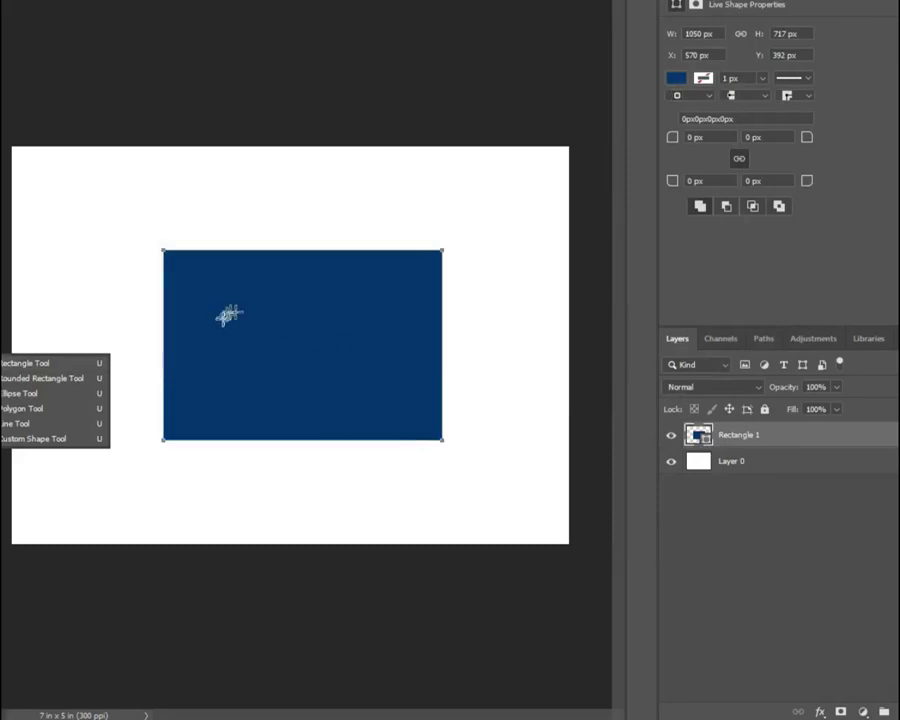
# Draw a 600 x 411 px dark red rectangle inside the blue one, nudged toward its centre
pyautogui.moveTo(226, 293); pyautogui.dragTo(386, 402)
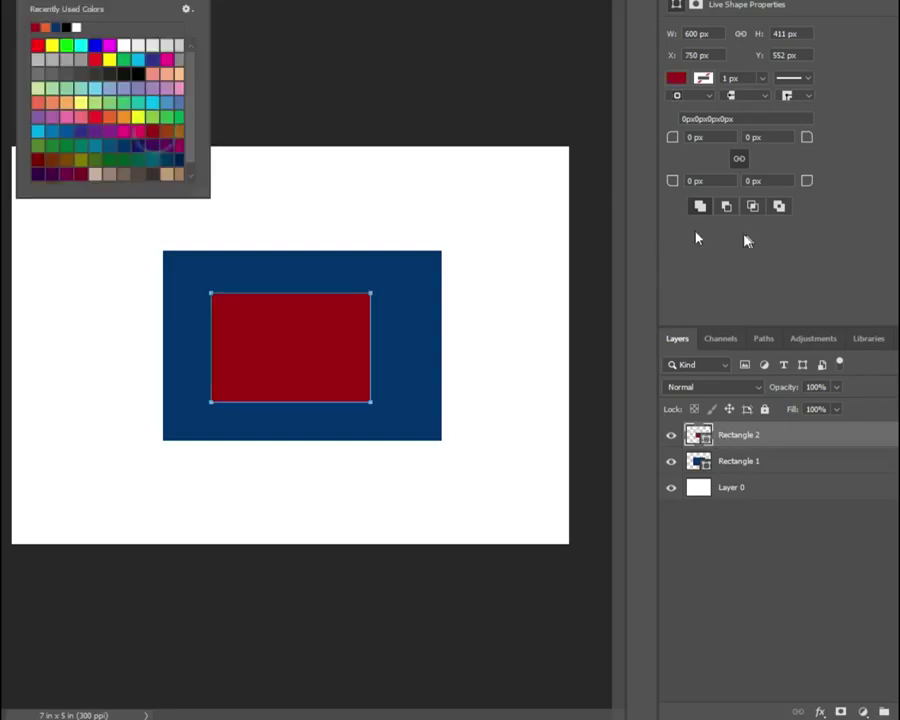
pyautogui.moveTo(274, 368); pyautogui.dragTo(286, 366)
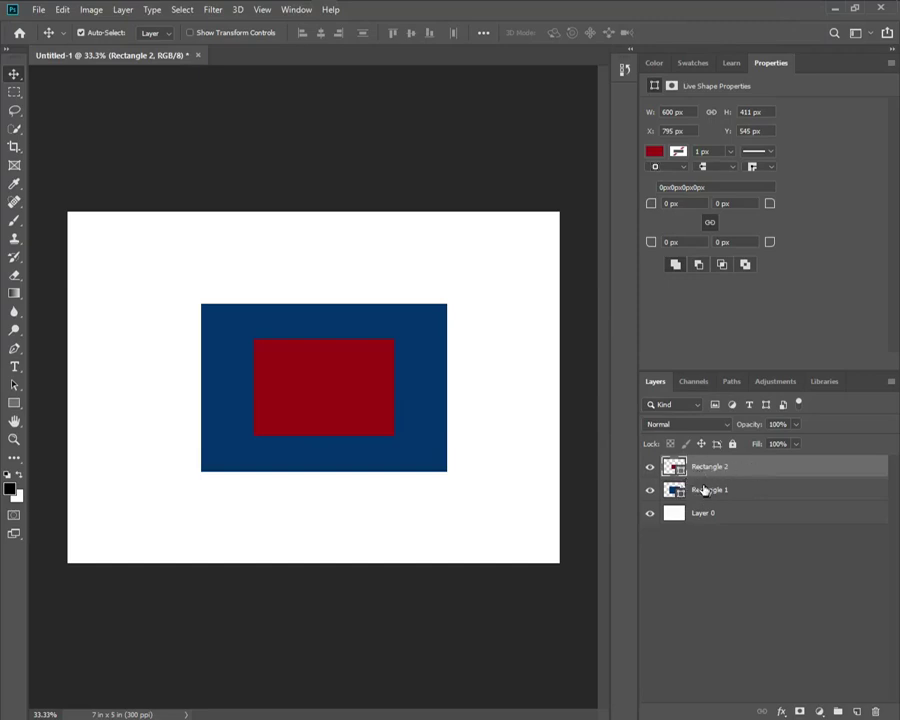
# Move Rectangle 2 below Rectangle 1 in the Layers panel, hiding the red rectangle
pyautogui.moveTo(738, 466); pyautogui.dragTo(738, 503)
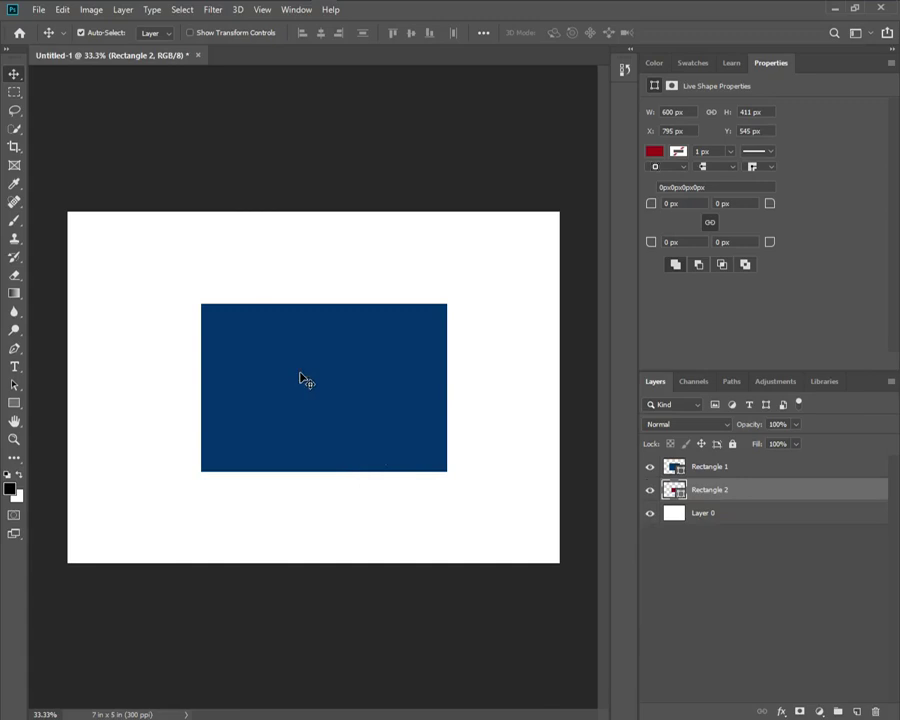
pyautogui.moveTo(662, 461); pyautogui.dragTo(670, 467)
# Reorder the layers to Rectangle 2, Rectangle 1, Layer 0, after briefly shifting the blue rectangle aside and back
pyautogui.moveTo(380, 418)
pyautogui.mouseDown()
pyautogui.moveTo(370, 337)
pyautogui.moveTo(373, 388)
pyautogui.mouseUp()
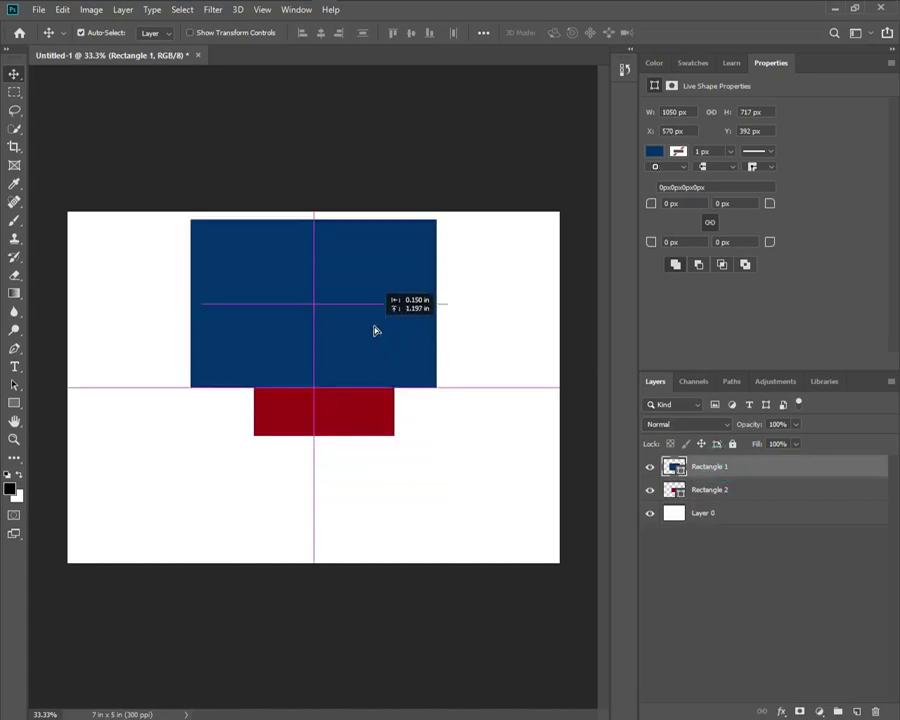
pyautogui.moveTo(373, 388); pyautogui.dragTo(384, 419)
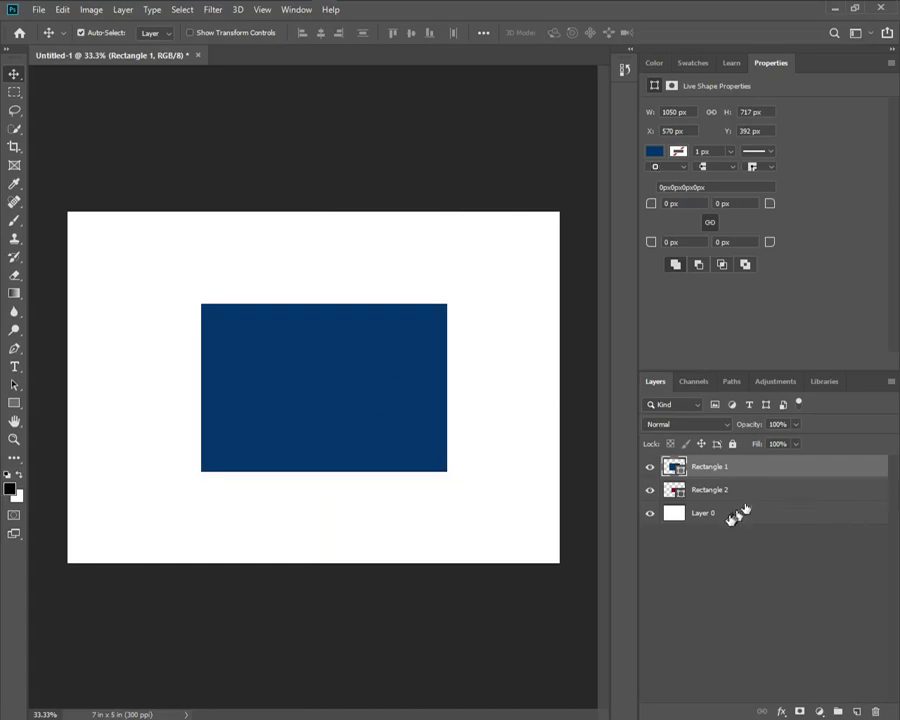
pyautogui.moveTo(732, 520); pyautogui.dragTo(724, 460)
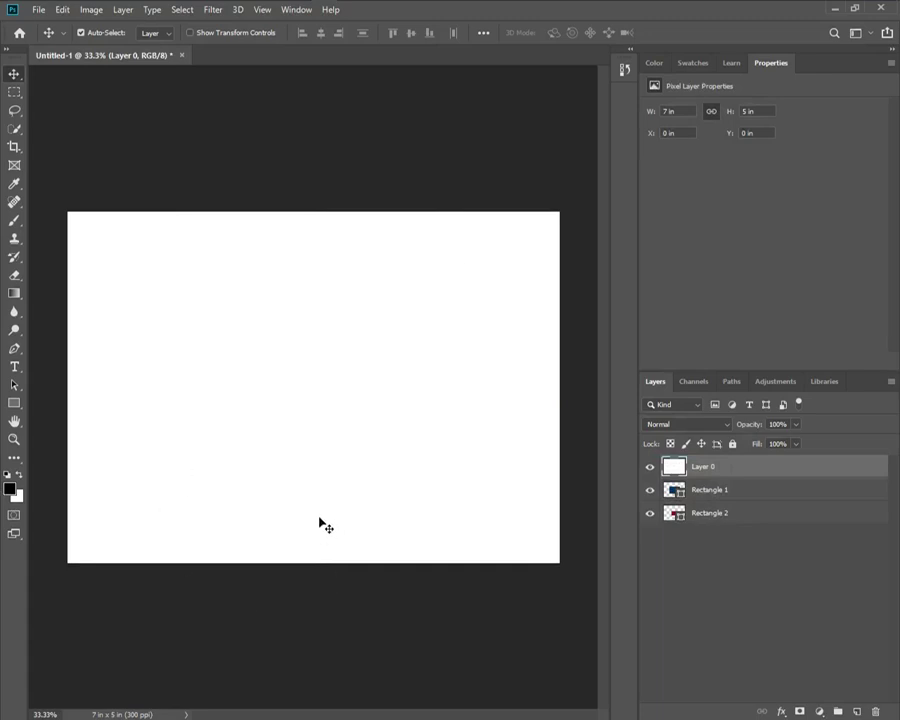
pyautogui.moveTo(734, 517); pyautogui.dragTo(713, 462)
pyautogui.moveTo(716, 516); pyautogui.dragTo(710, 480)
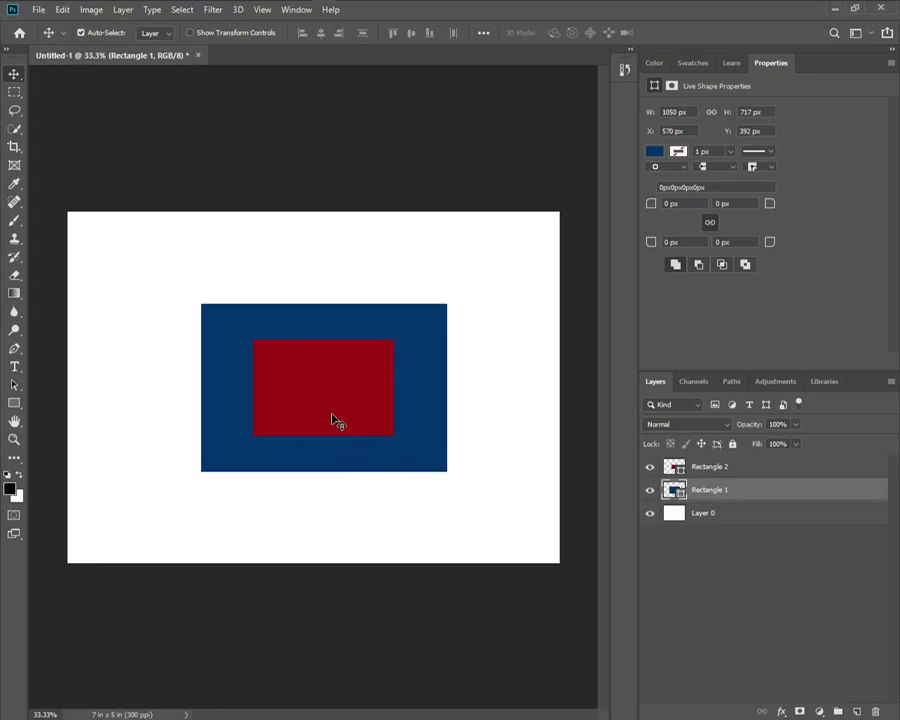
# With the Move Tool, reposition the blue rectangle slightly left and lower, ending at X 525, Y 419 px
pyautogui.rightClick(14, 73)
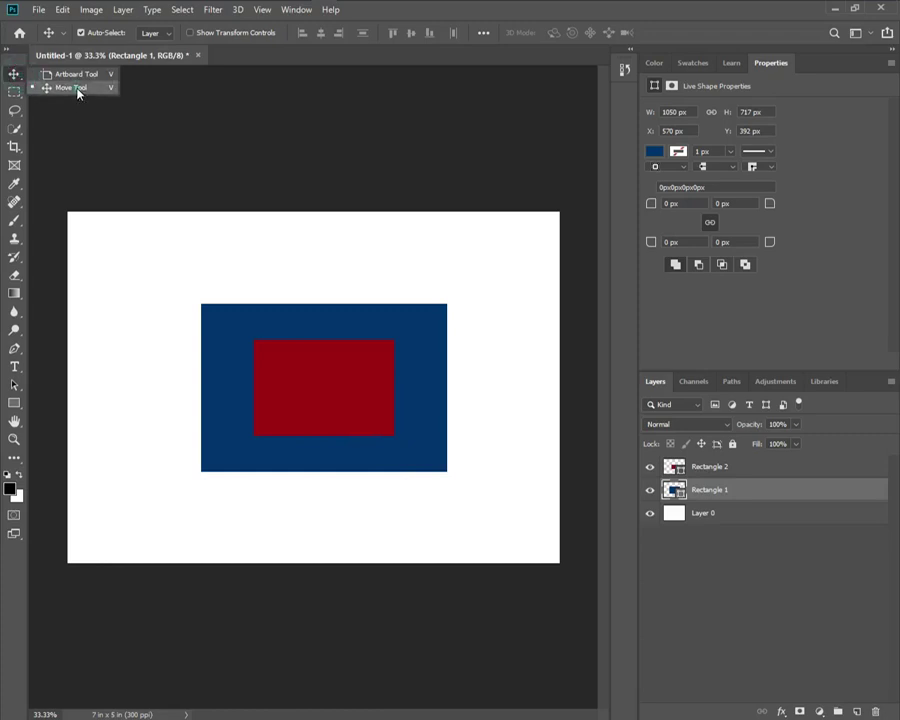
pyautogui.click(80, 89)
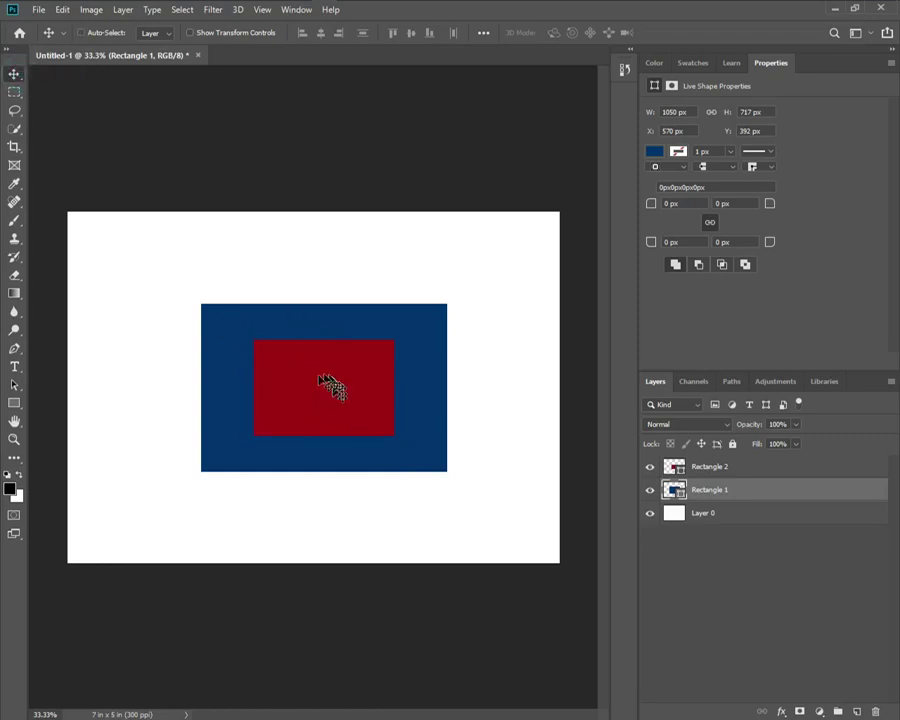
pyautogui.click(323, 412)
pyautogui.click(310, 390)
pyautogui.moveTo(300, 385)
pyautogui.mouseDown()
pyautogui.moveTo(290, 388)
pyautogui.moveTo(205, 325)
pyautogui.moveTo(321, 422)
pyautogui.moveTo(235, 348)
pyautogui.moveTo(305, 428)
pyautogui.moveTo(257, 366)
pyautogui.moveTo(302, 402)
pyautogui.mouseUp()
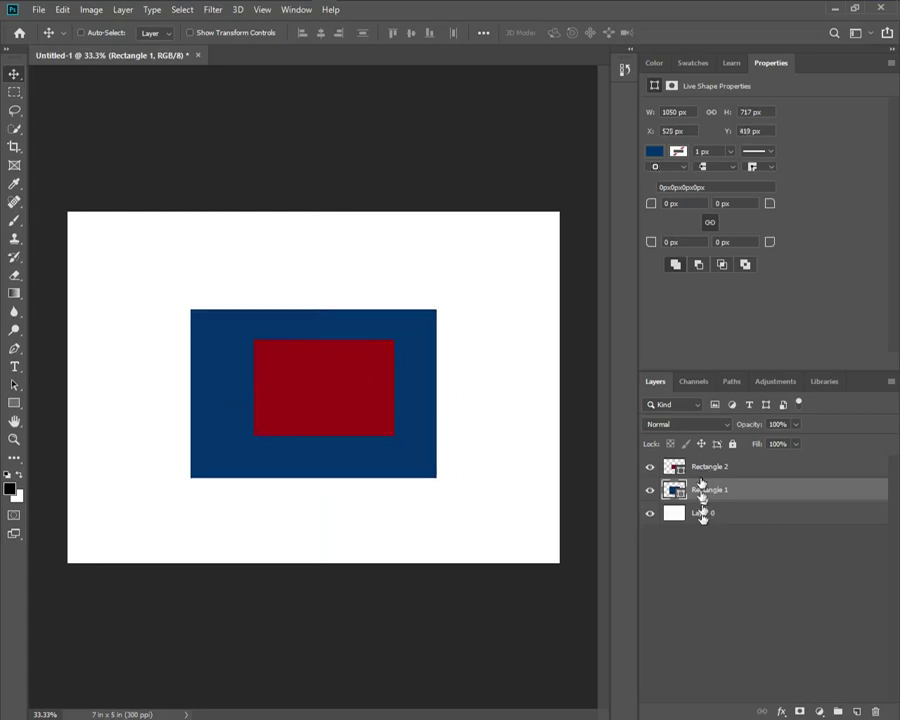
pyautogui.moveTo(707, 519); pyautogui.dragTo(693, 497)
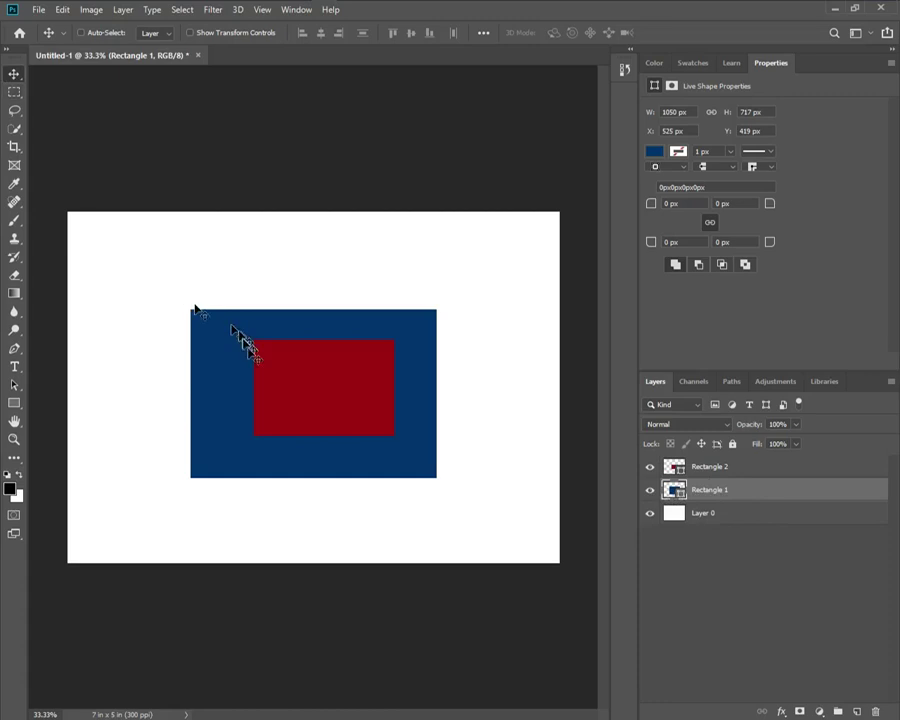
pyautogui.moveTo(298, 442); pyautogui.dragTo(295, 443)
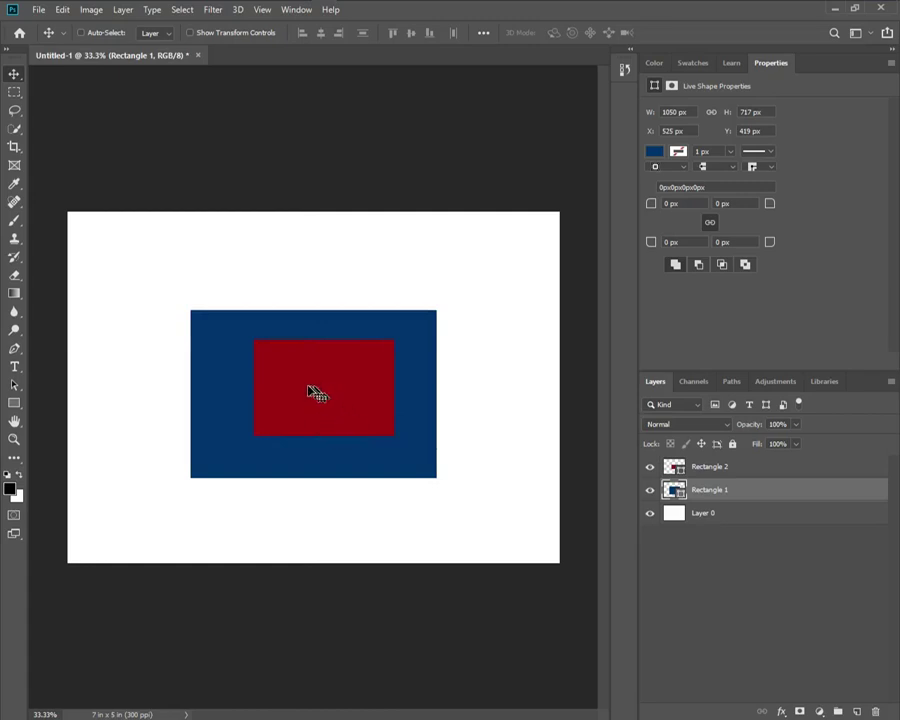
# Drag Rectangle 2's red shape to X 750, Y 572 px, centred on the blue rectangle
pyautogui.click(724, 467)
pyautogui.moveTo(310, 360); pyautogui.dragTo(365, 435)
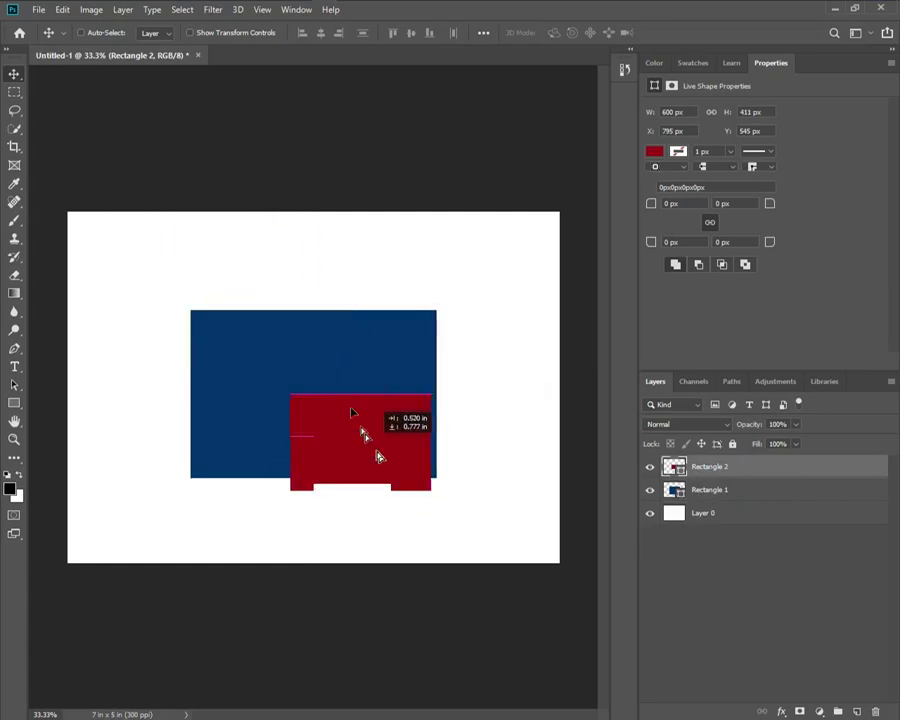
pyautogui.moveTo(378, 455); pyautogui.dragTo(362, 415)
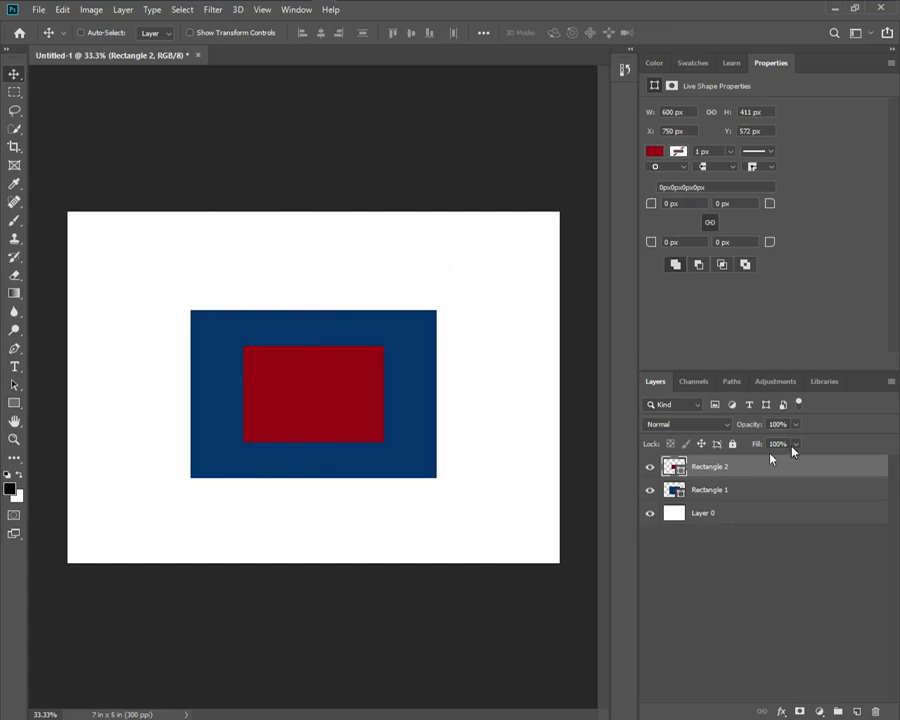
pyautogui.click(750, 472)
pyautogui.click(722, 491)
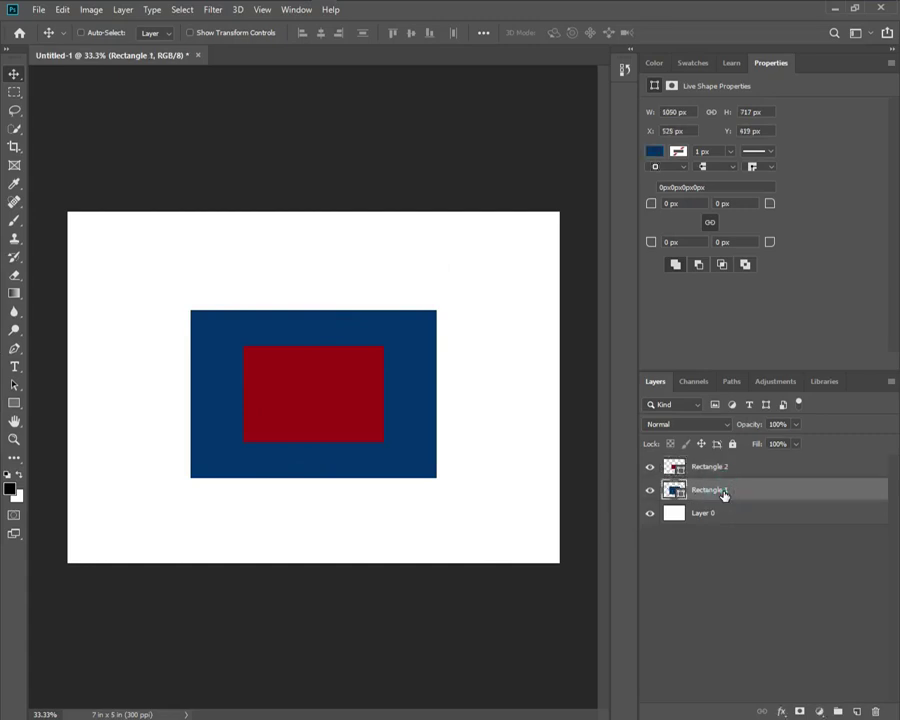
pyautogui.click(727, 512)
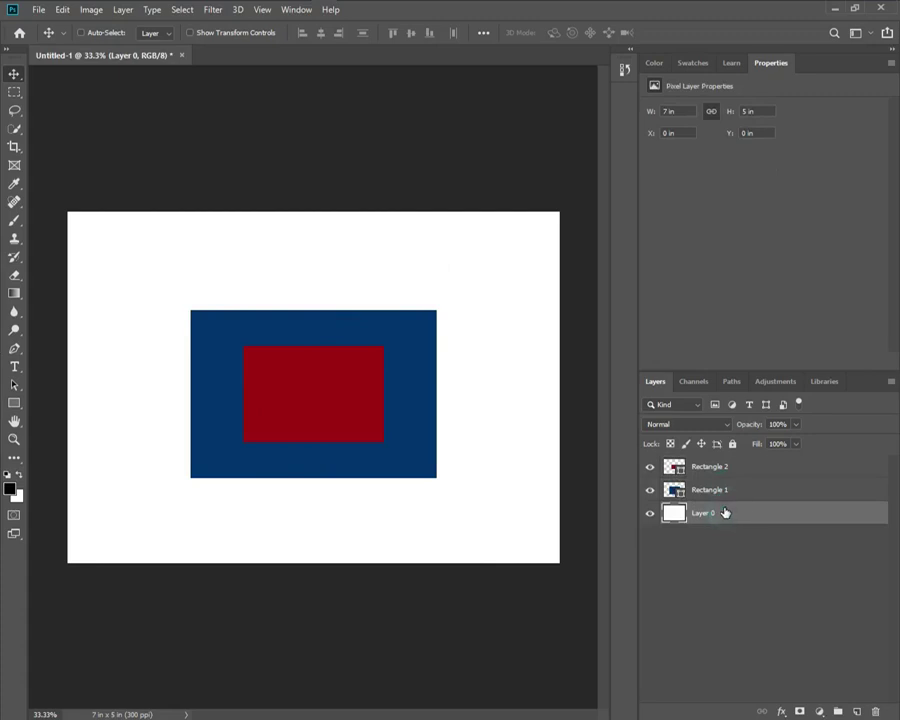